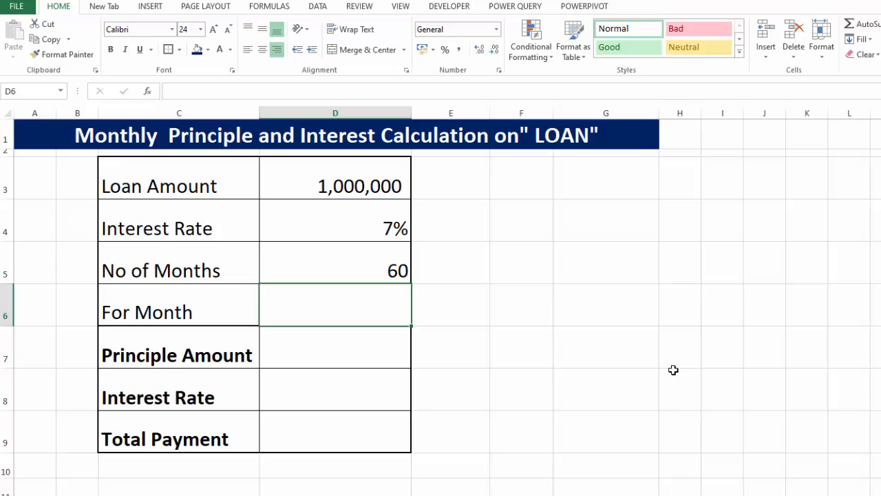
Enter 5 in the For Month cell D6, and replace it with 1
type("5")
key("Return")
left_click(379, 309)
type("1")
key("Return")
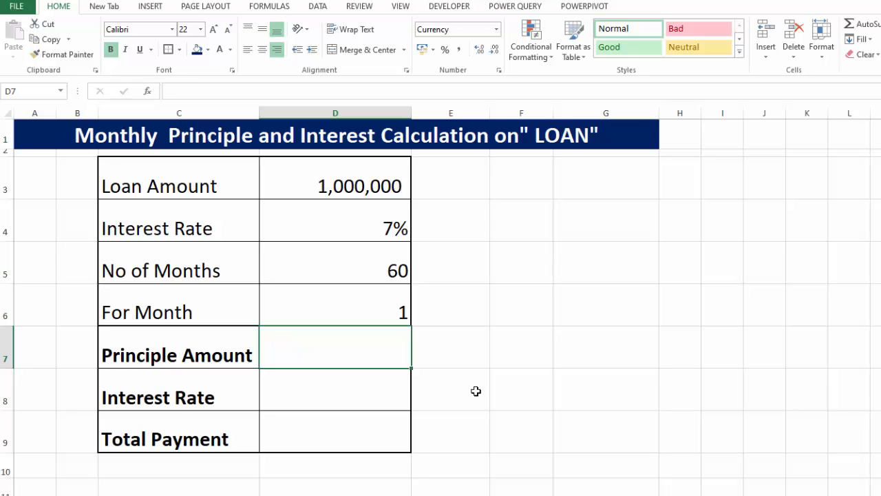
Begin a PPMT formula in the Principle Amount cell D7 with the monthly rate D4/12 as its first argument
scroll(422, 394, "up", 2, "ctrl")
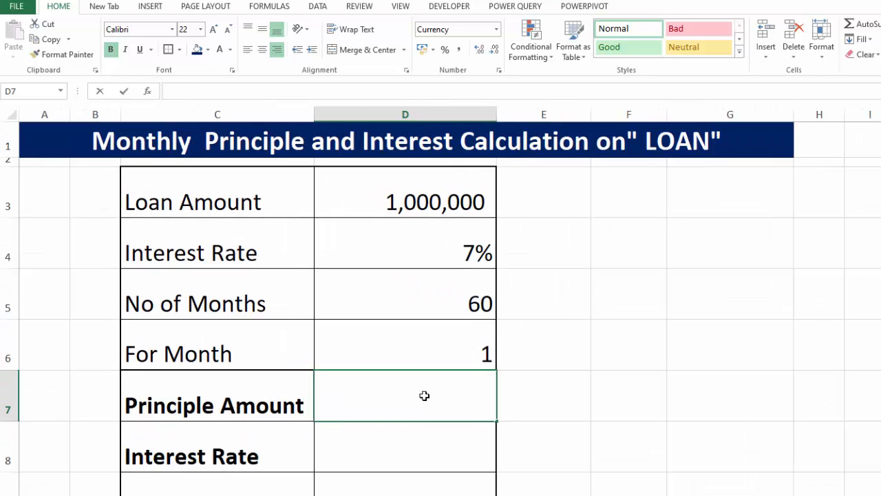
type("=PPMT")
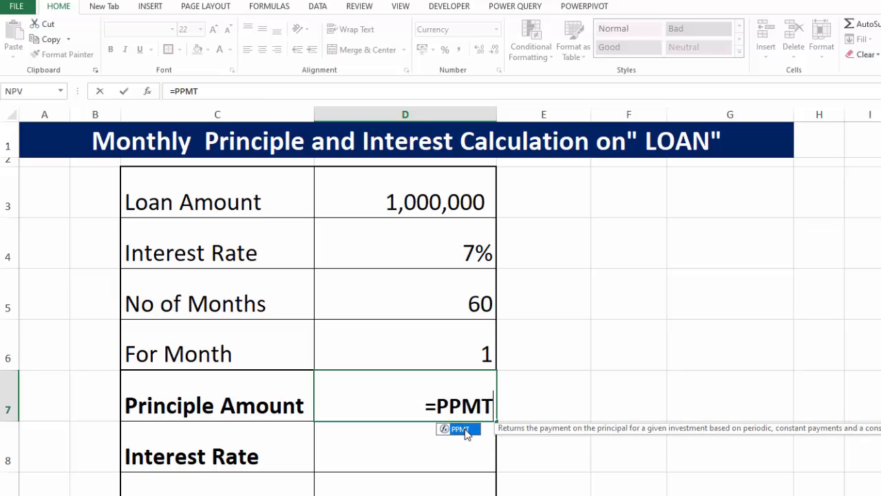
double_click(466, 429)
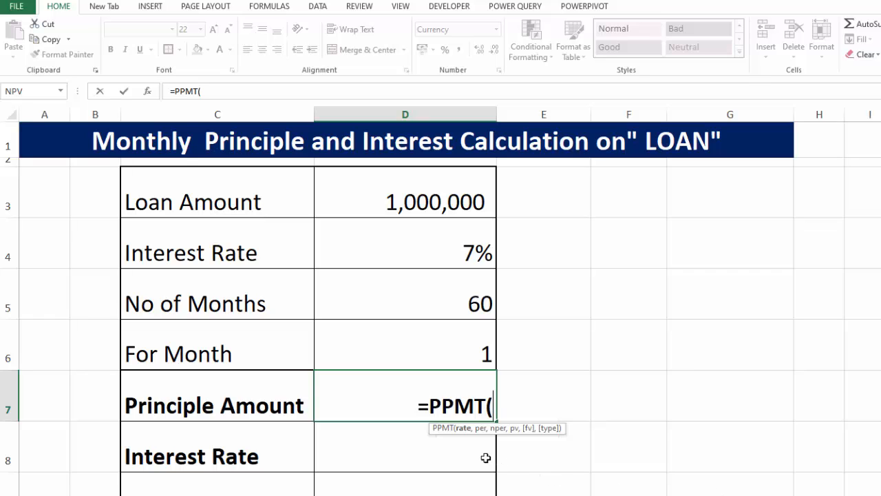
left_click(470, 243)
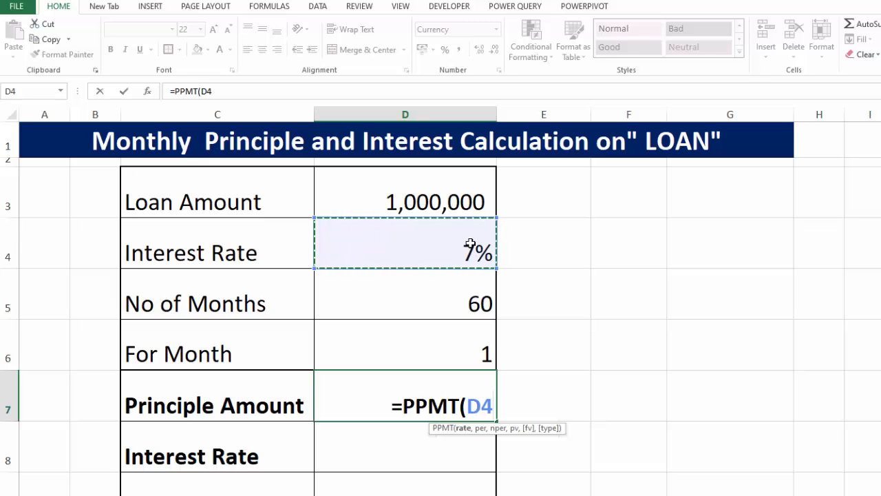
type("/")
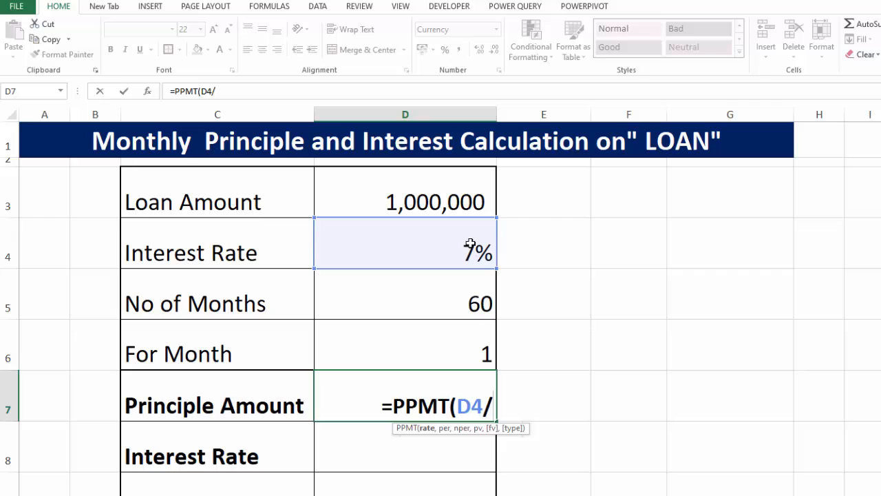
type("12,")
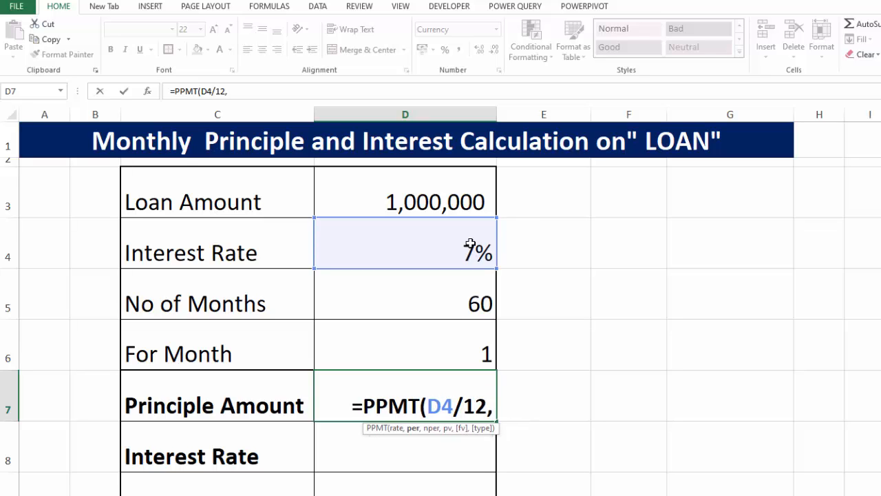
Complete the Principle Amount formula with period D6, number of periods D5 and present value D3
left_click(413, 353)
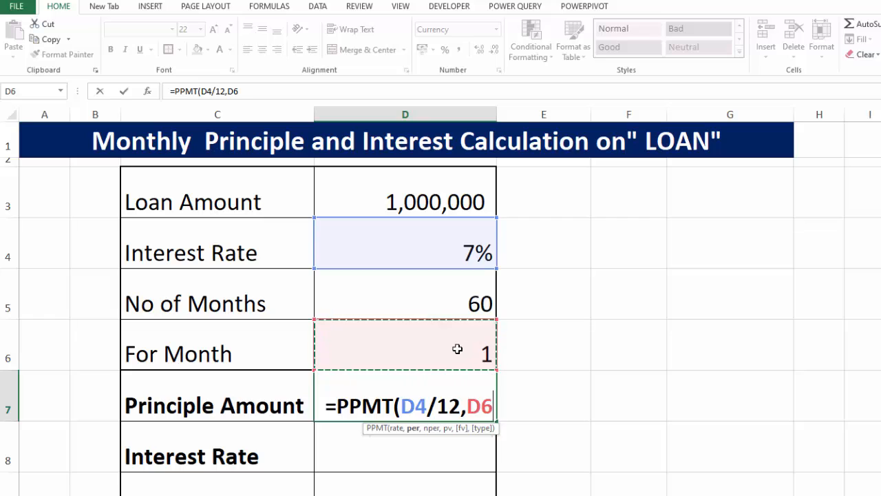
type(",")
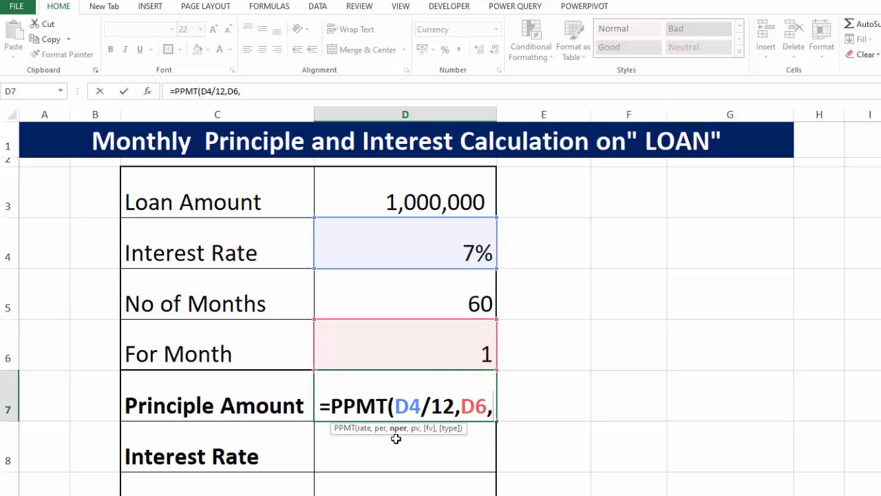
left_click(449, 300)
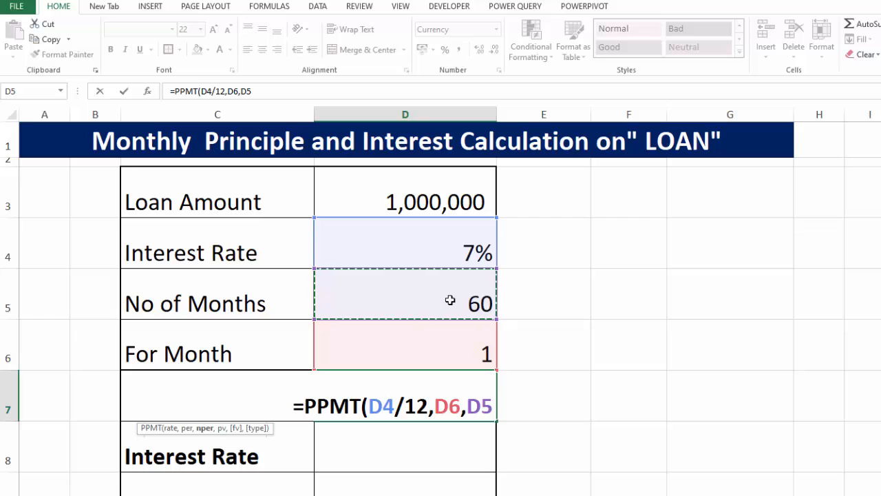
type(",")
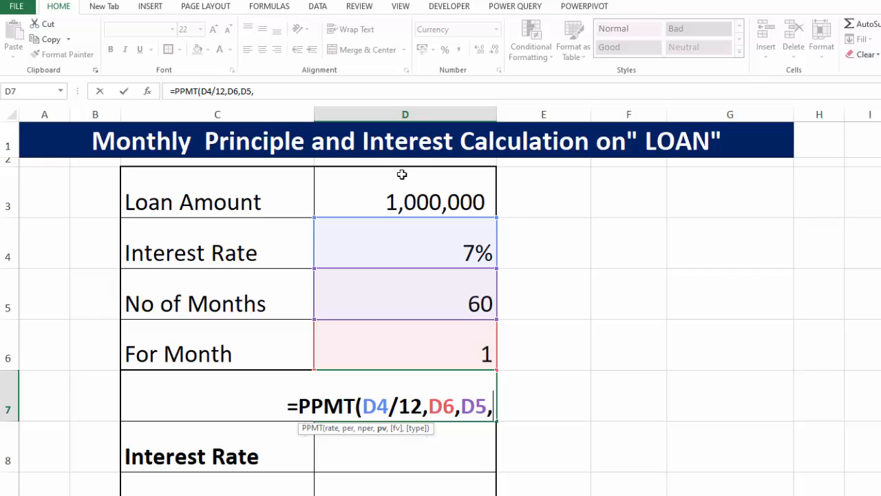
left_click(421, 188)
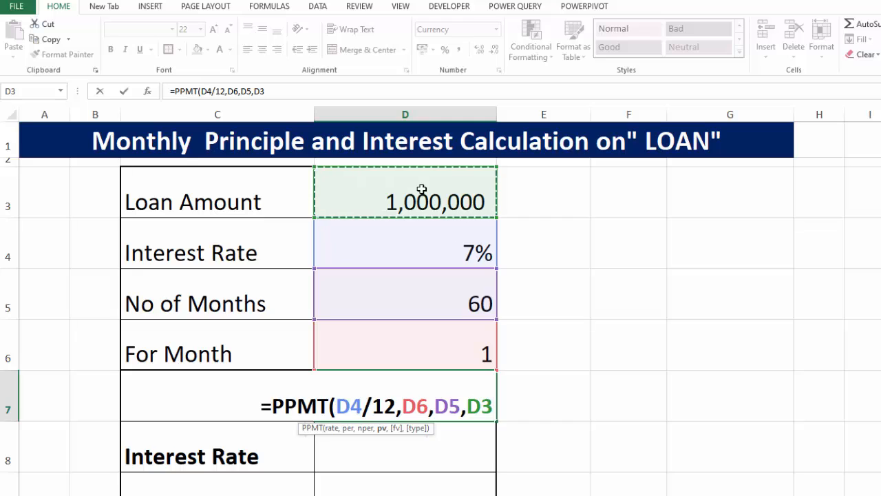
type(")")
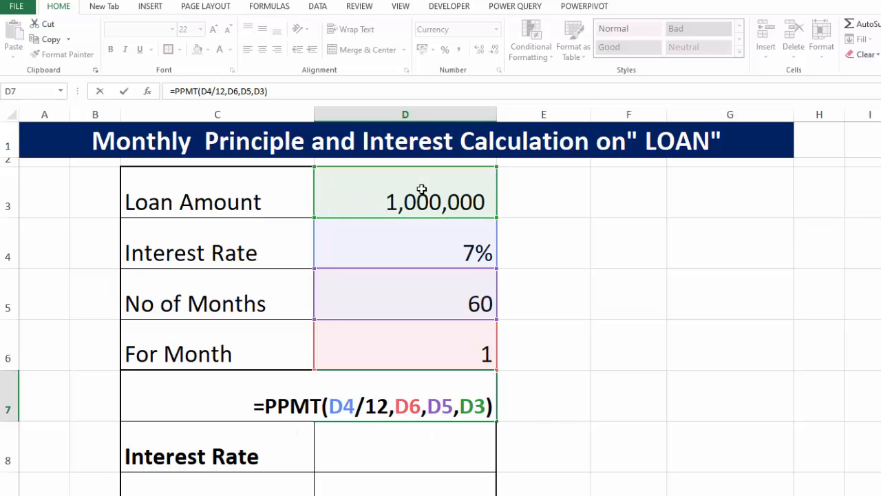
key("Return")
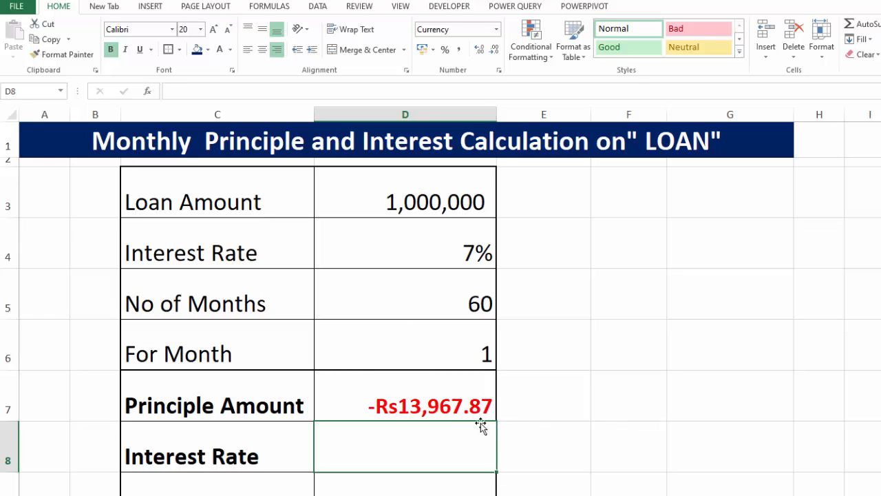
Set the For Month value in D6 to 5
left_click(449, 348)
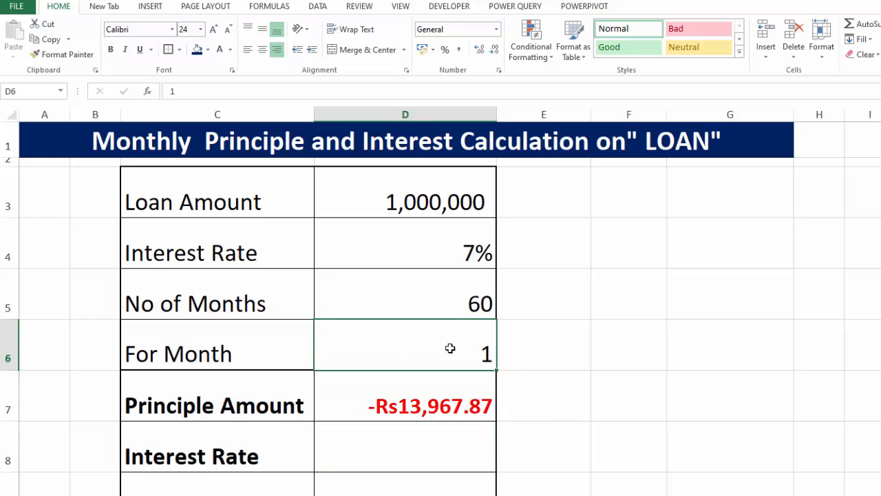
type("5")
key("Return")
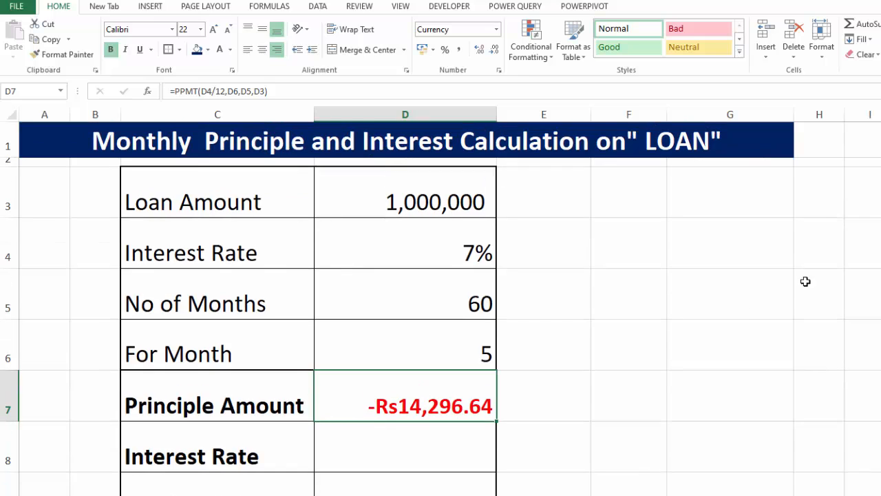
Copy the Principle Amount formula text from D7 unchanged into the empty cell D8 below it
double_click(445, 407)
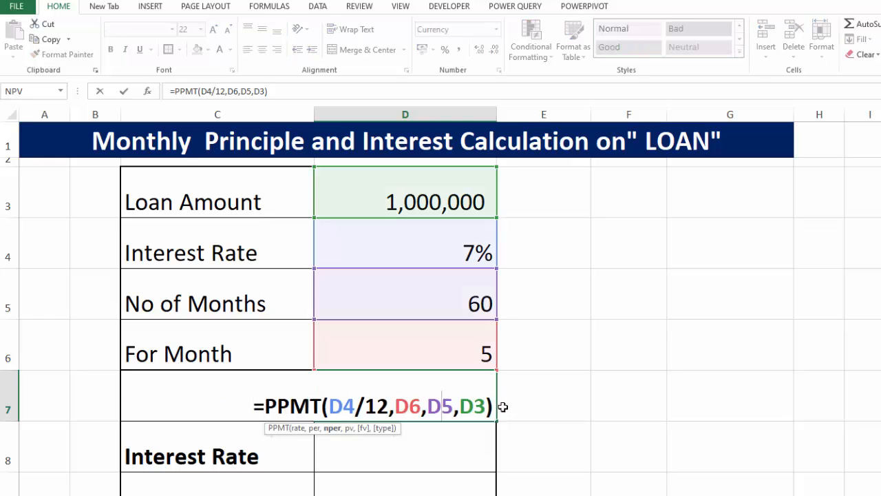
left_click_drag(495, 407, 257, 393)
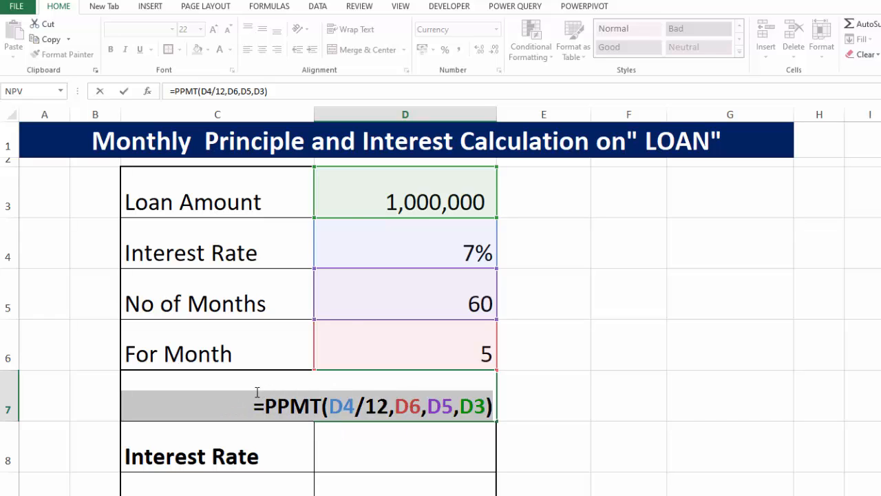
key("ctrl+c")
key("Escape")
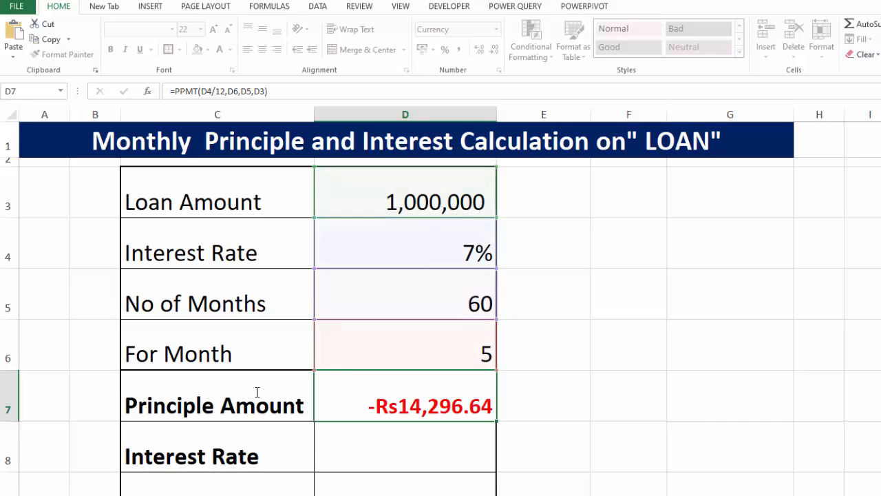
left_click(338, 456)
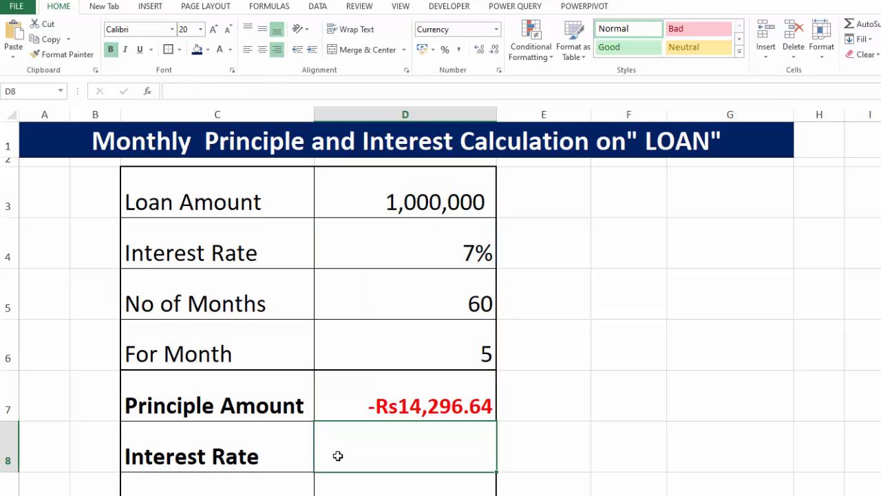
key("ctrl+v")
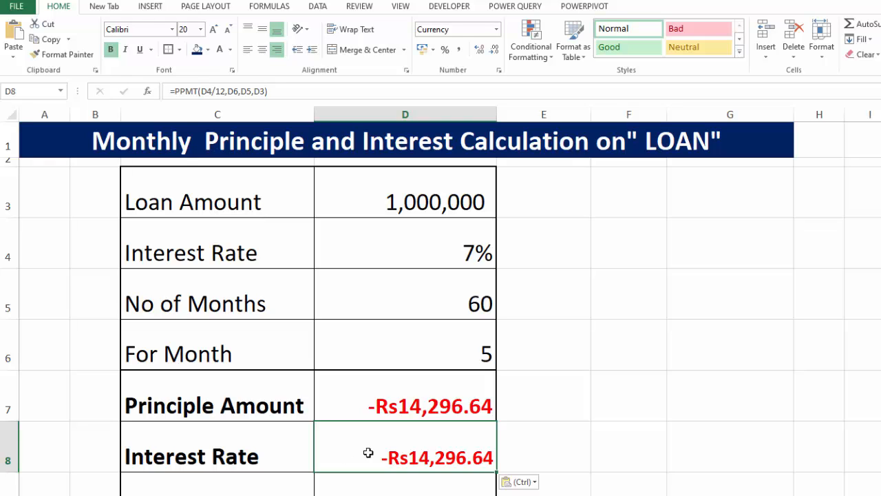
Change the function in the D8 formula to IPMT, giving =IPMT(D4/12,D6,D5,D3)
double_click(398, 455)
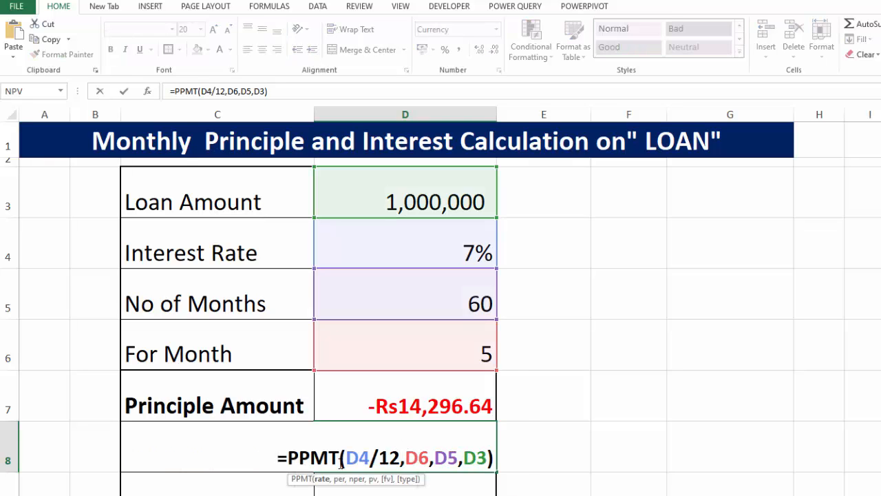
left_click(299, 458)
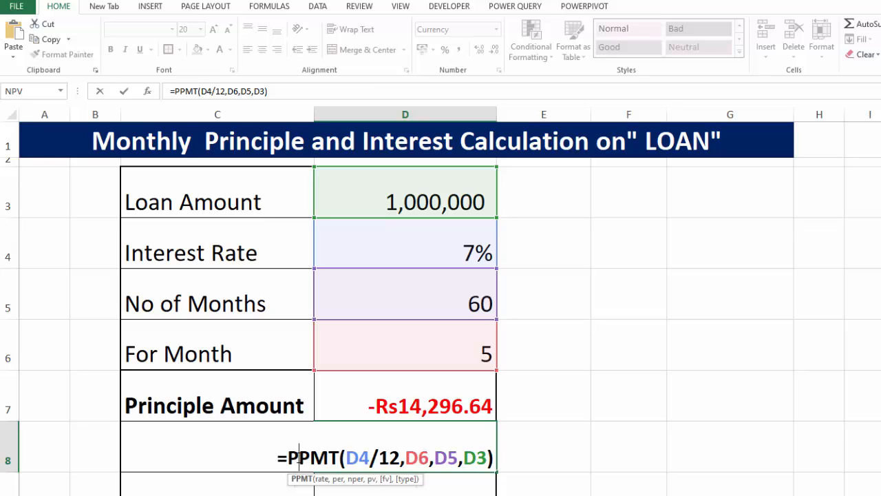
key("BackSpace")
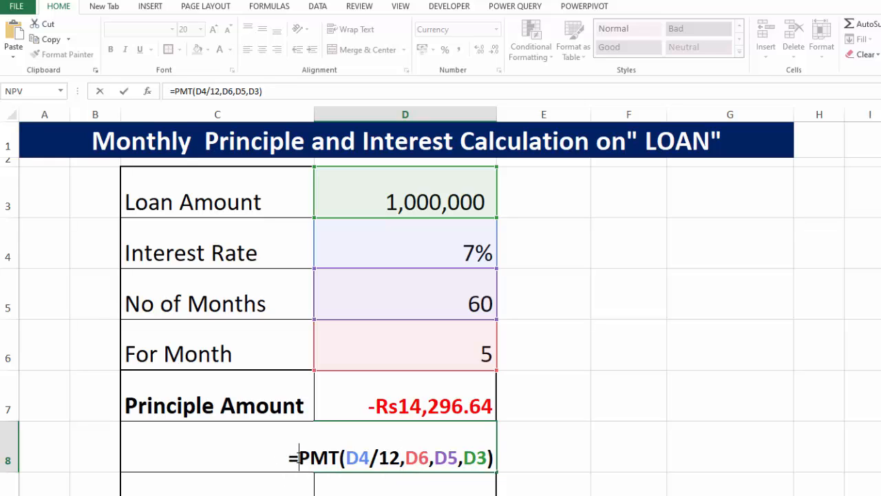
type("I")
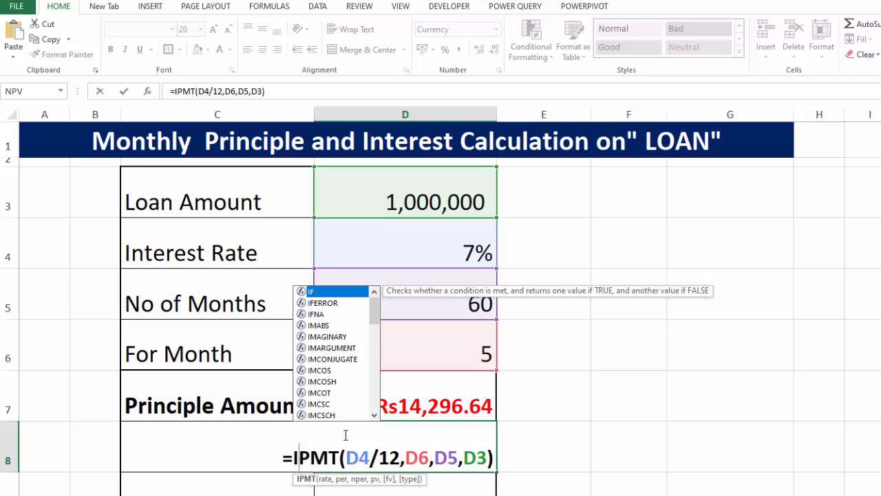
left_click(493, 457)
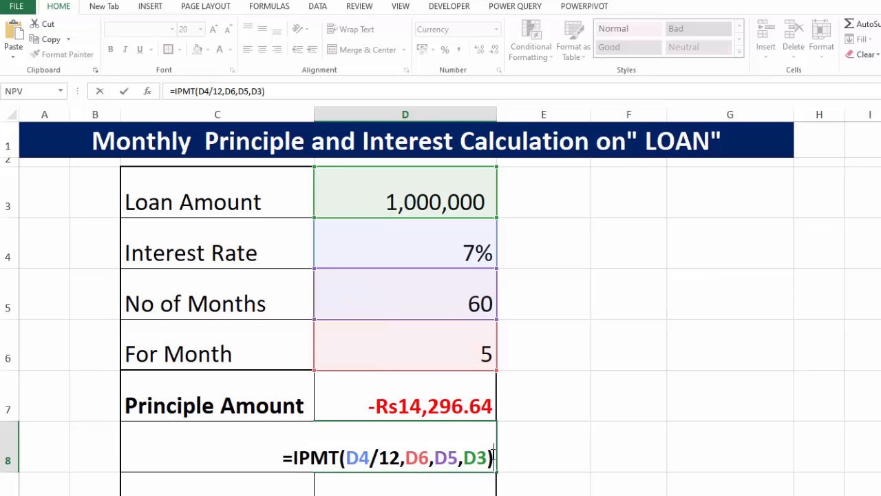
key("Return")
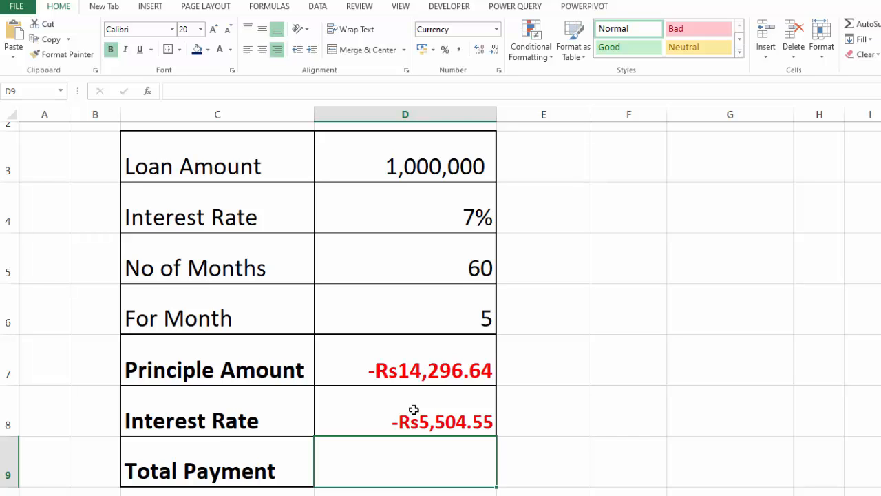
Rename the label in C8 as "Interest Amount"
double_click(288, 413)
key("BackSpace")
key("BackSpace")
key("BackSpace")
key("BackSpace")
type("Amount")
key("Tab")
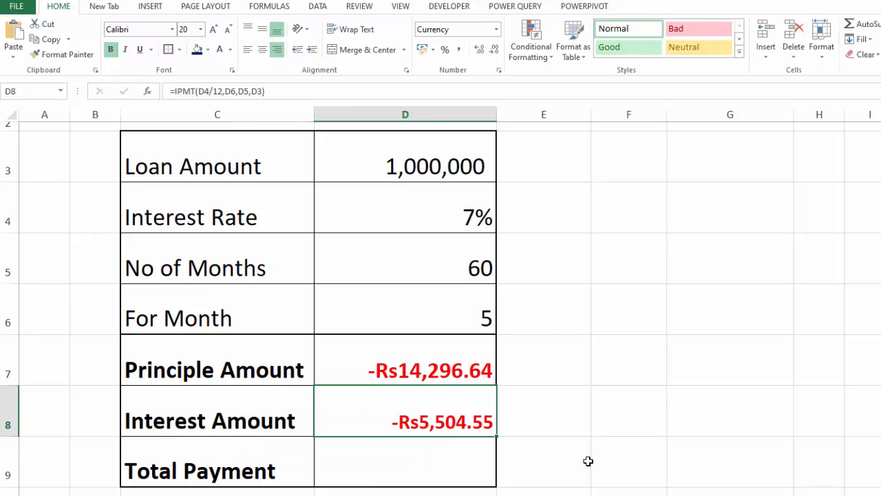
Set the For Month value in D6 to 1
left_click(462, 306)
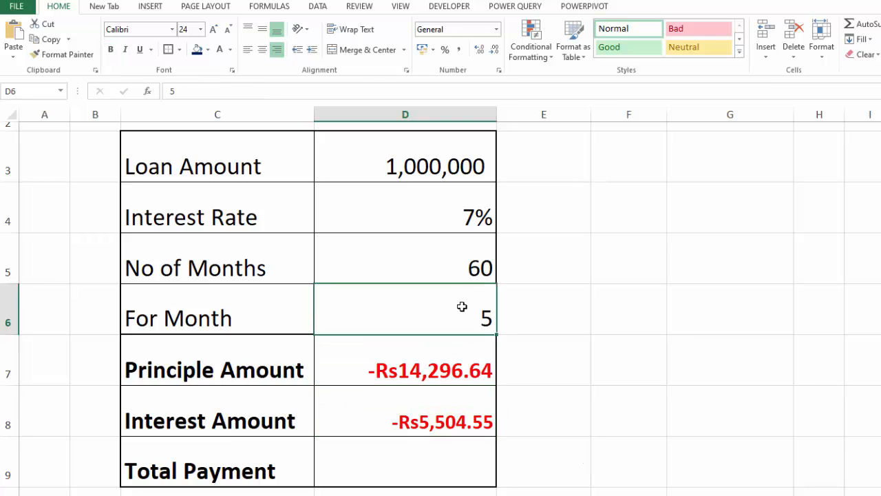
type("1")
key("Return")
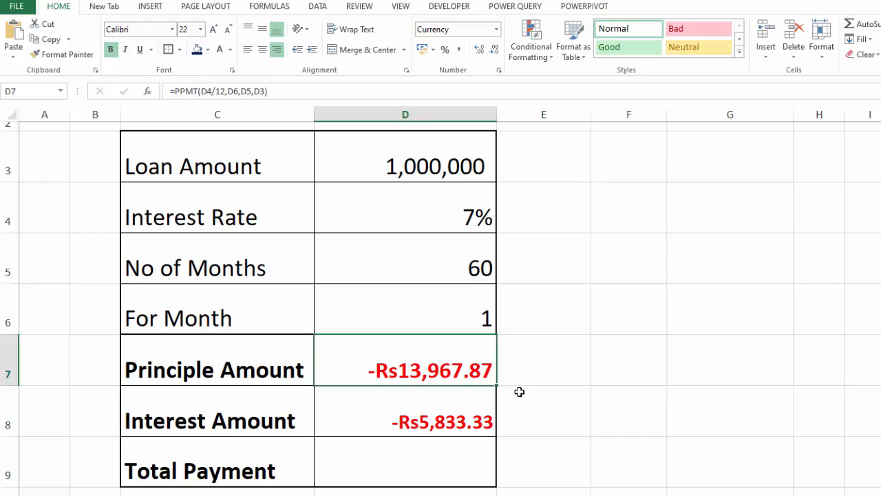
Calculate the Total Payment in D9 as the sum of principal and interest with =D7+D8
left_click(441, 446)
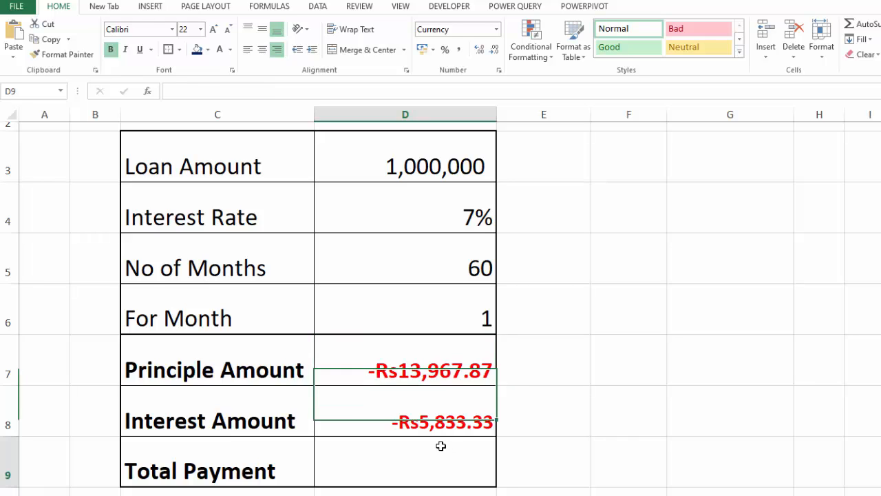
key("F2")
type("=")
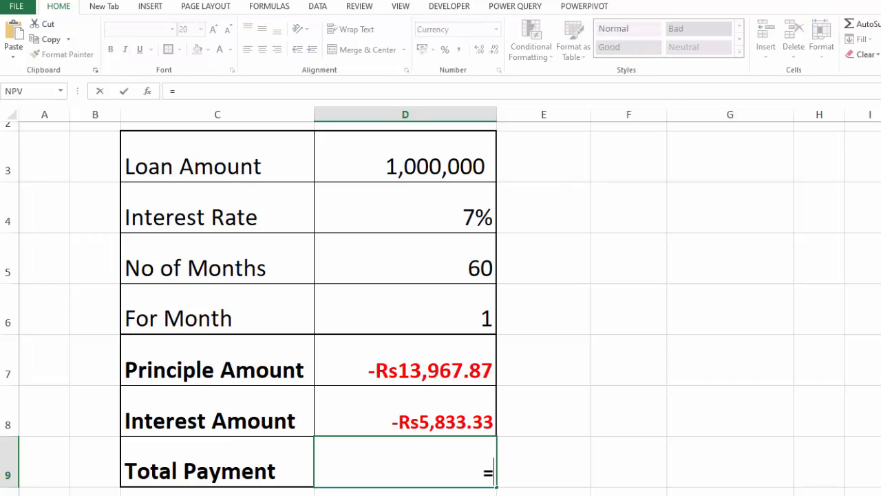
left_click(478, 373)
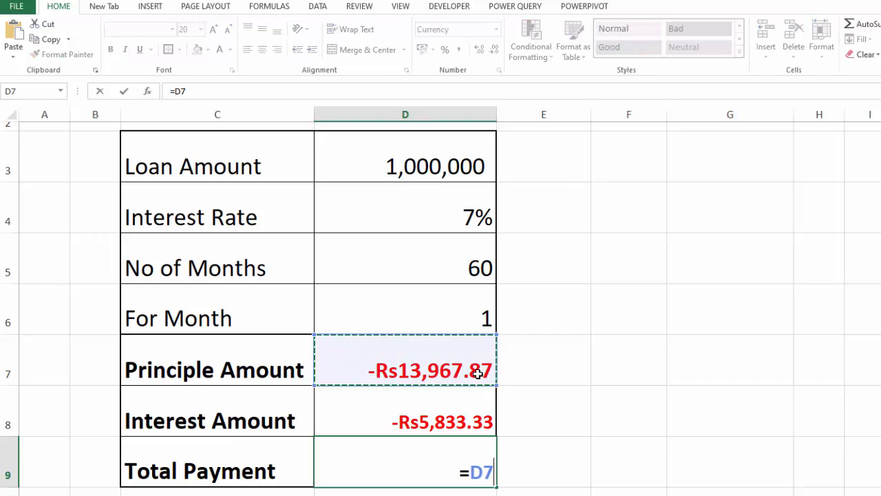
type("+")
left_click(417, 421)
key("Return")
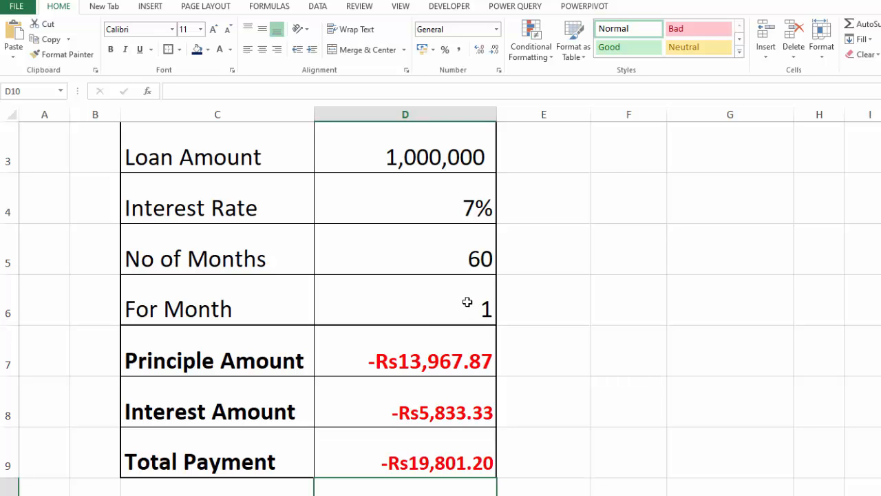
Set the For Month value in D6 to 3
left_click(467, 302)
type("3")
key("ctrl+Return")
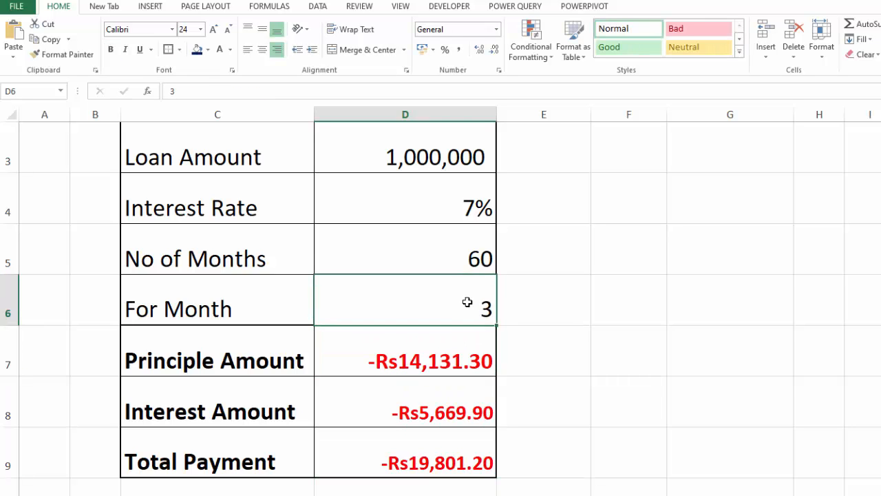
Set the For Month value in D6 to 4
type("4")
key("Return")
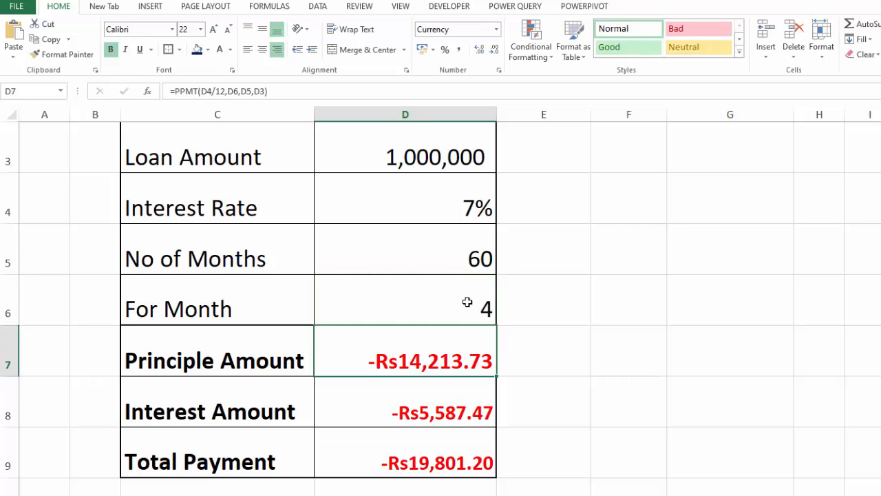
scroll(441, 303, "up", 1)
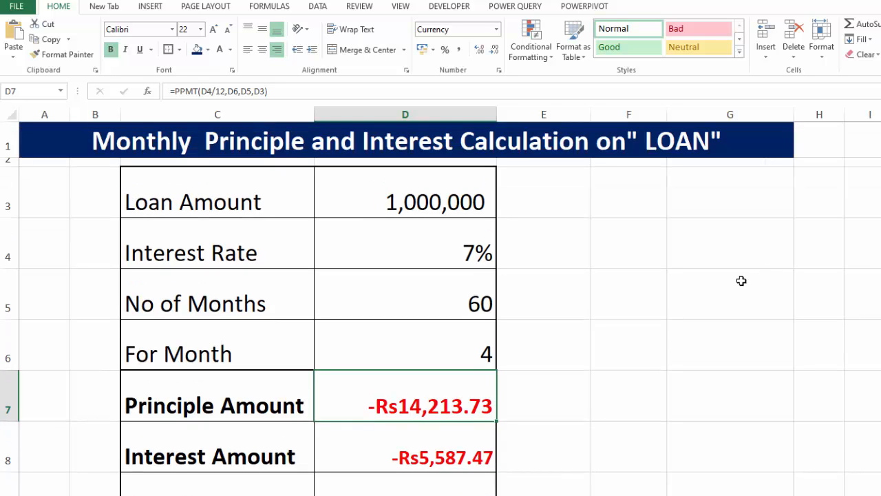
Calculate the loan's monthly payment in G5 with =PMT(D4/12,D5,D3) and compare it with the Total Payment in D9
left_click(701, 297)
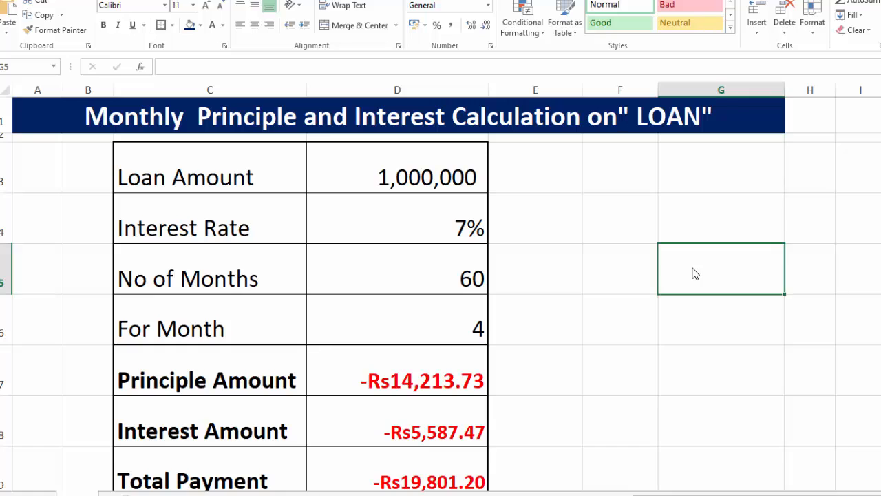
double_click(692, 267)
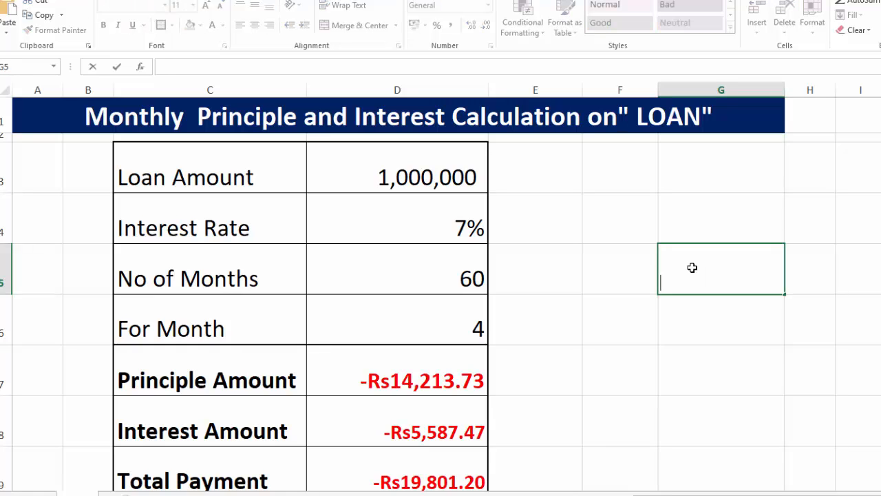
type("=PMT")
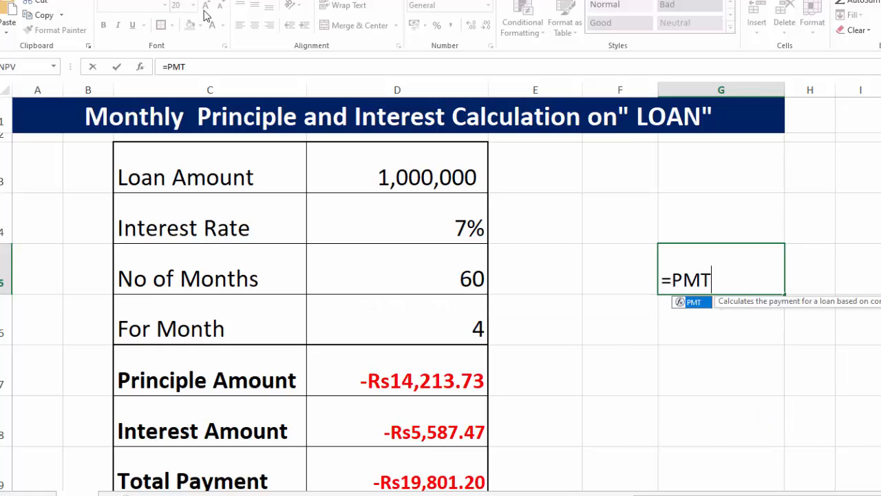
type("(")
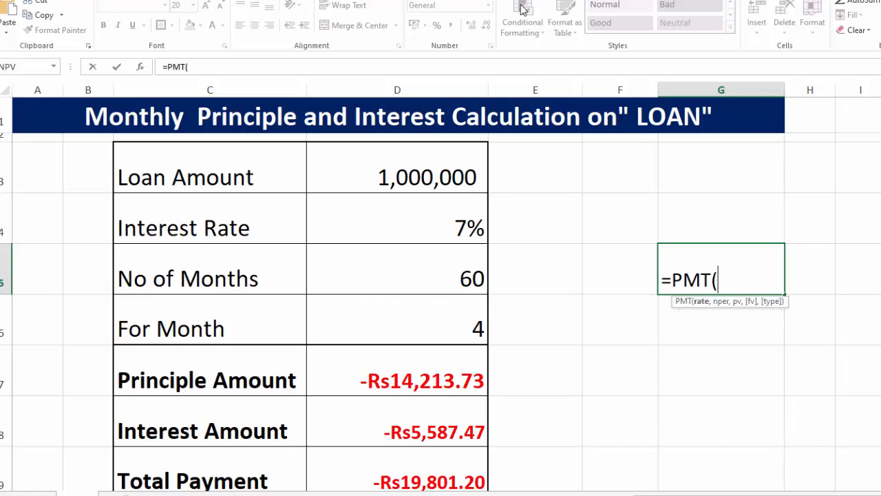
left_click(452, 223)
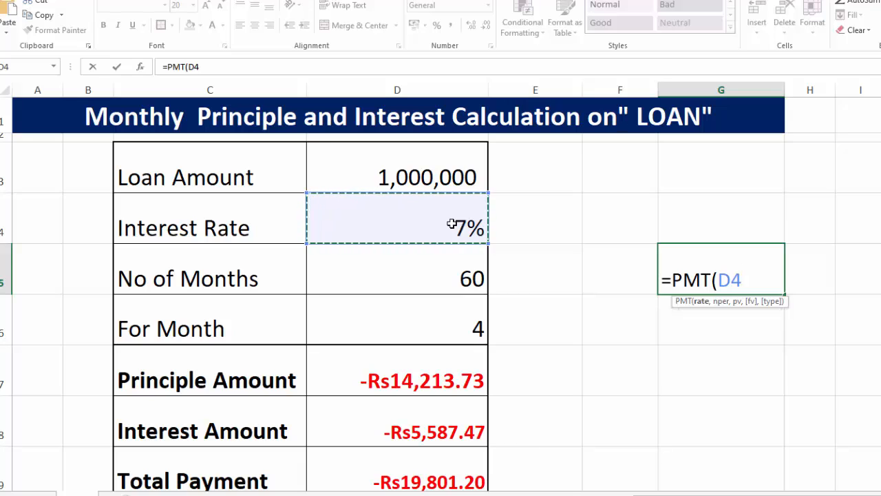
type("/12")
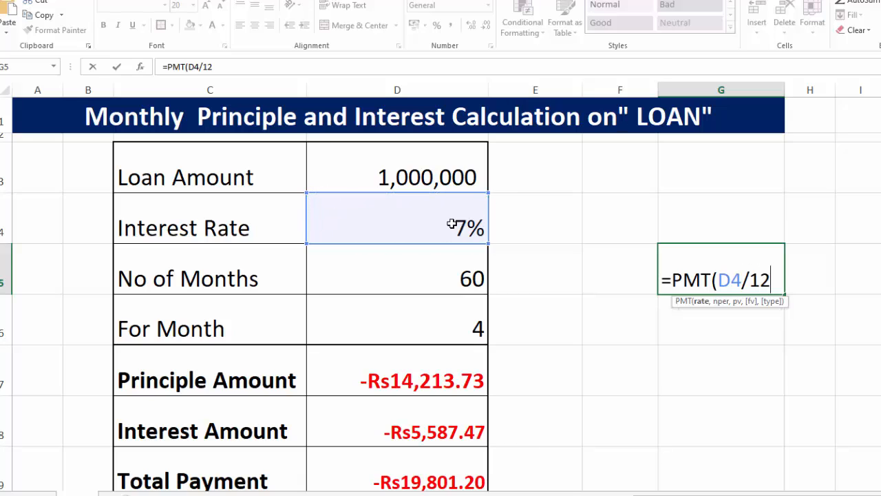
type(",")
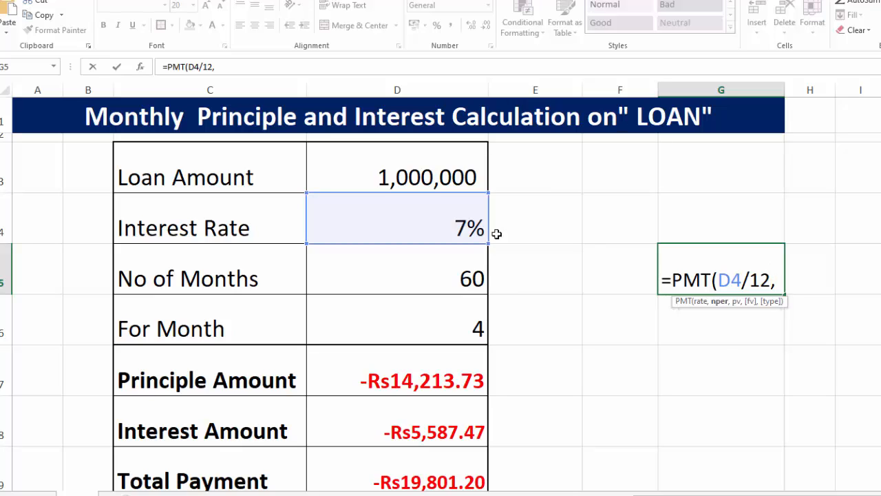
left_click(453, 270)
type(",")
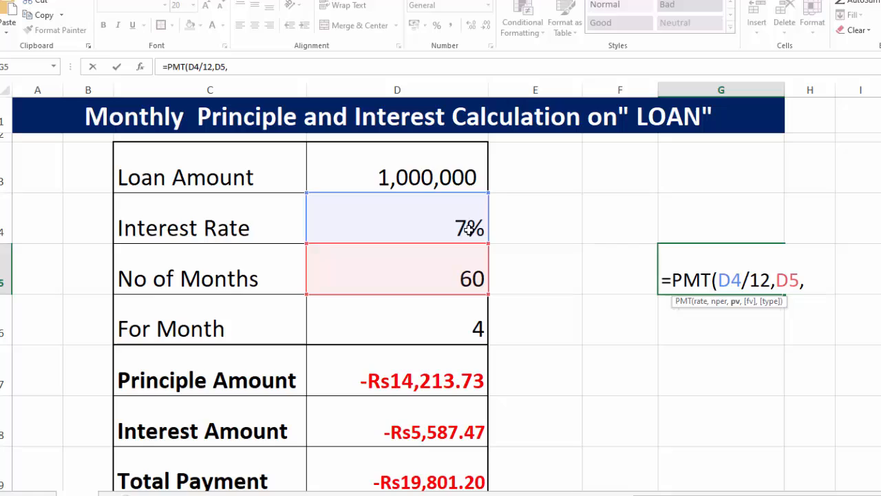
left_click(450, 158)
key("Return")
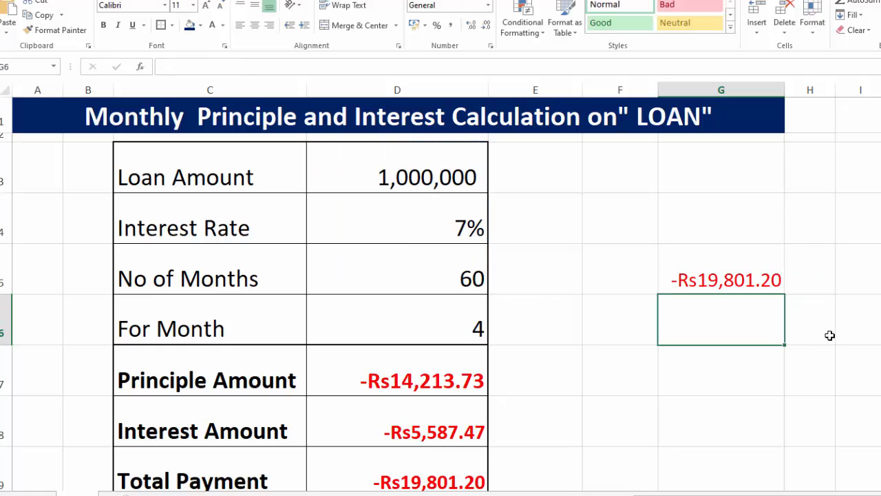
left_click(765, 278)
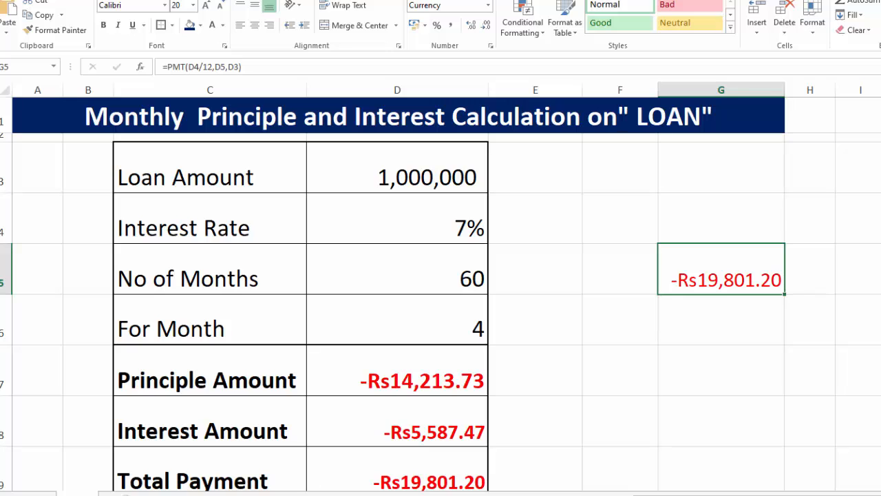
scroll(565, 149, "down", 2)
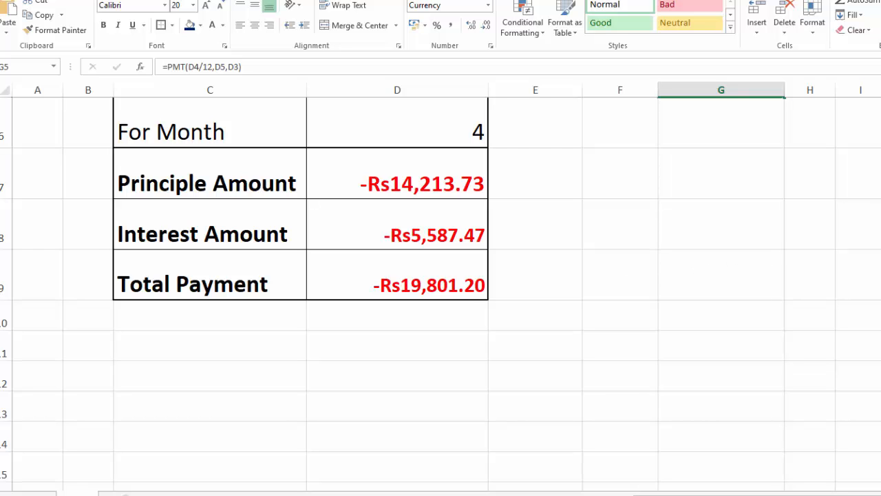
scroll(441, 289, "up", 2)
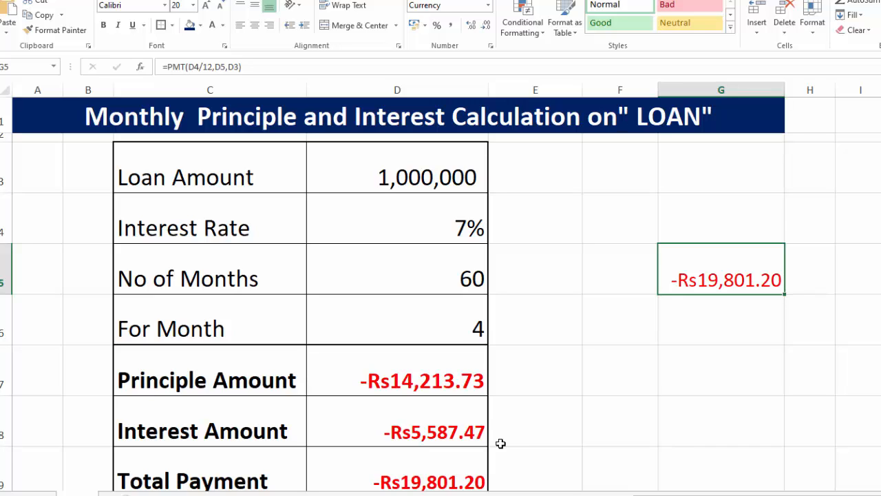
left_click(674, 371)
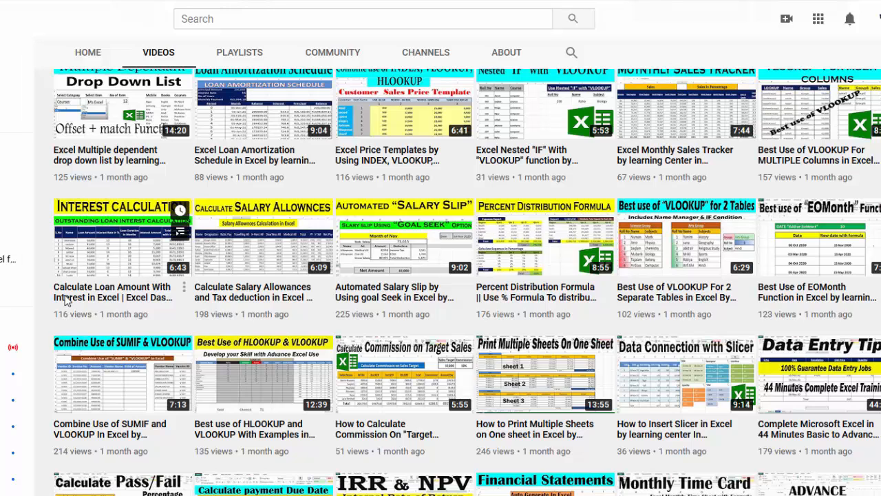
mouse_move(124, 310)
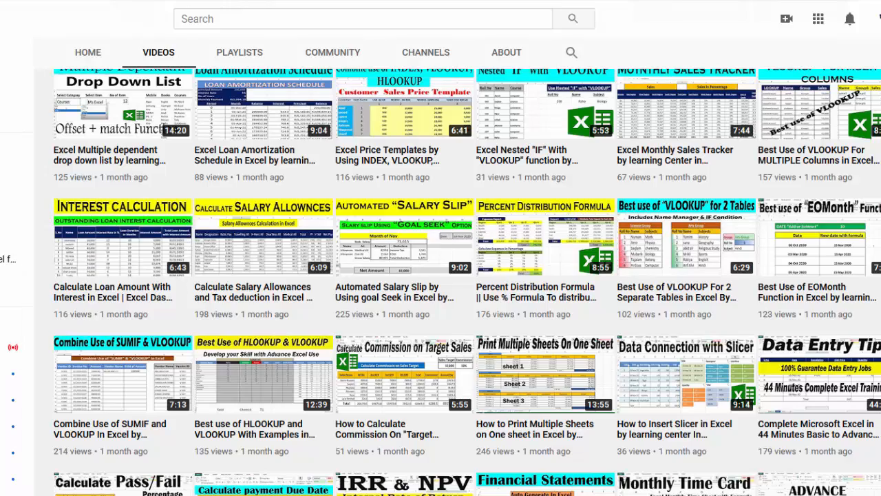
scroll(441, 275, "up", 10)
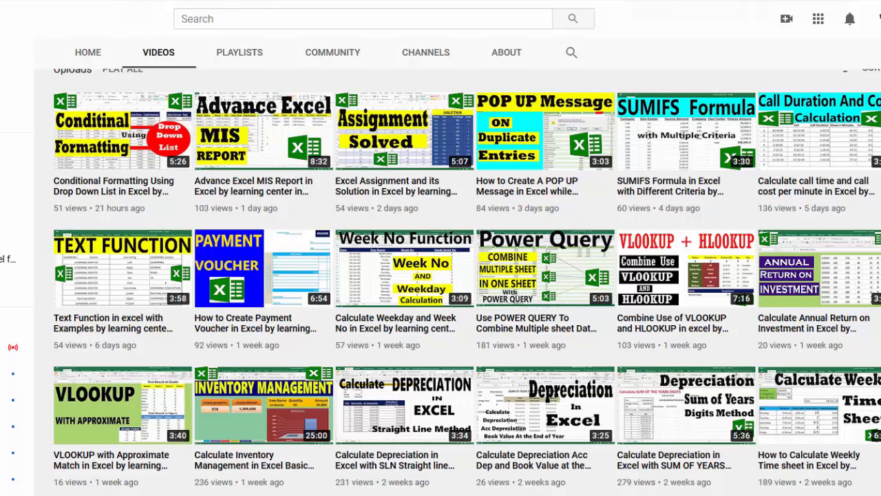
scroll(440, 276, "up", 3)
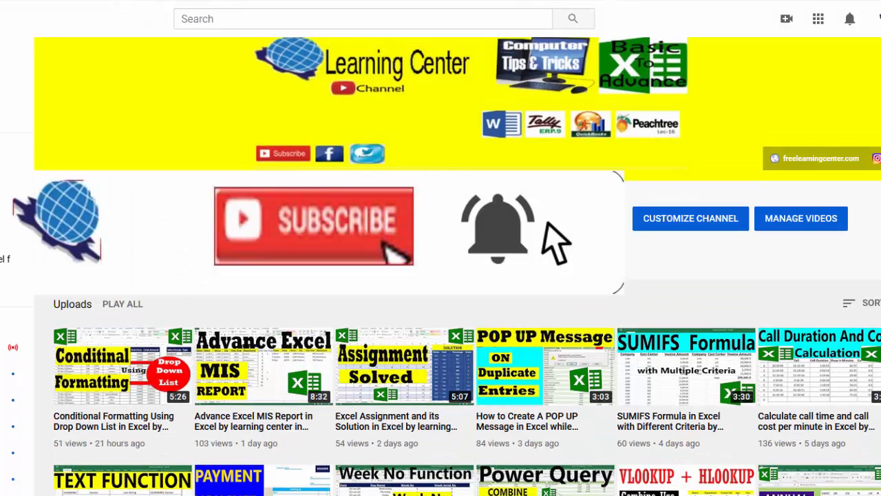